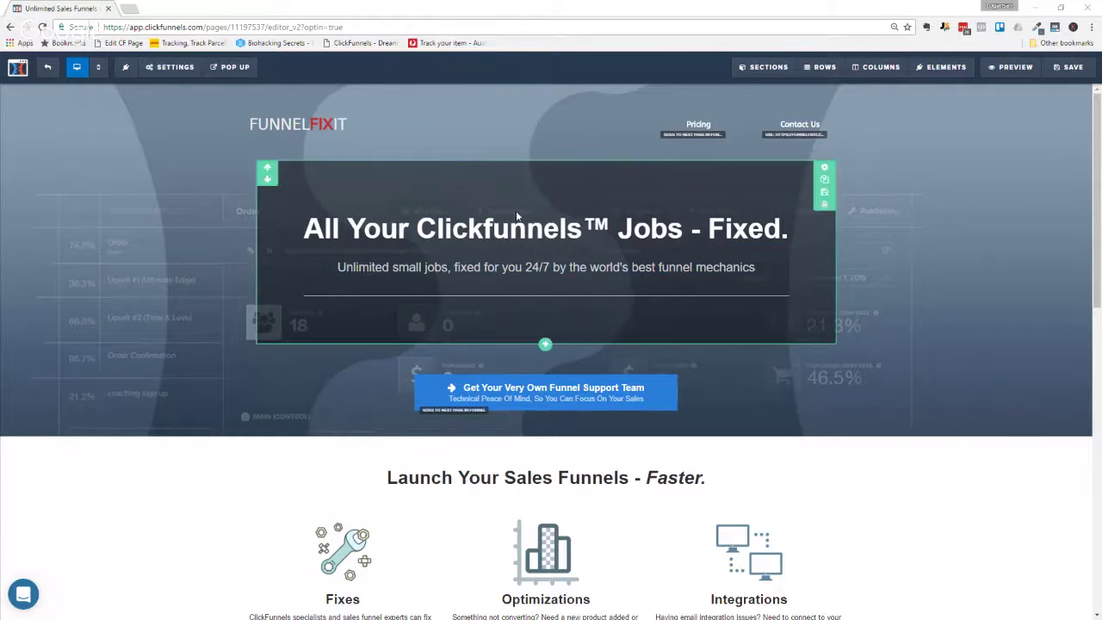
# Open the Button settings for the blue 'Get Your Very Own Funnel Support Team' button.
pyautogui.click(506, 390)
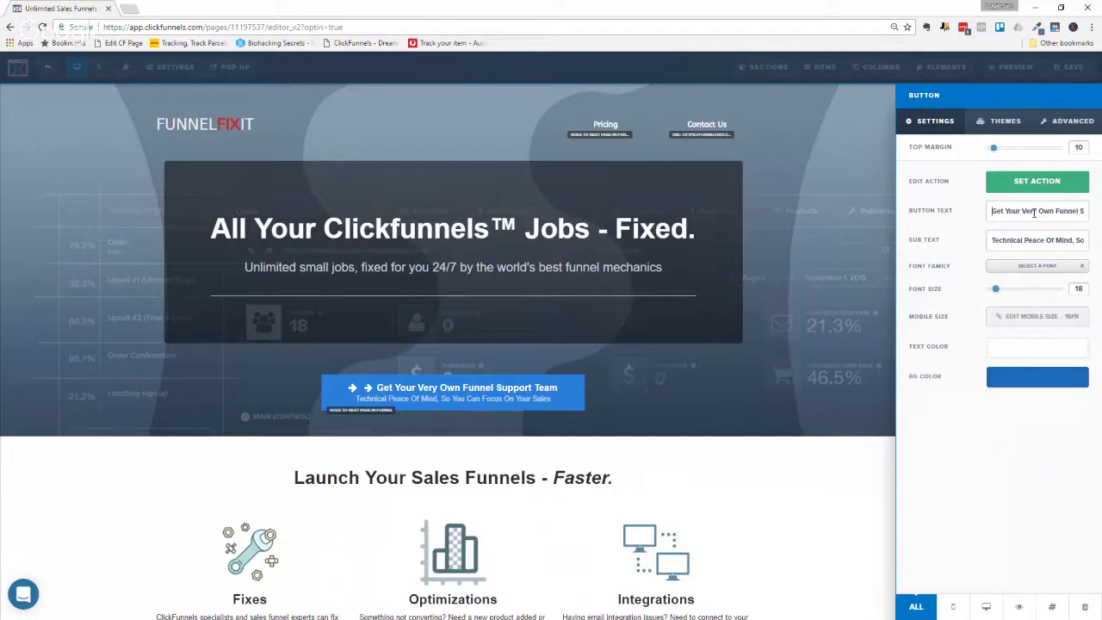
# In Advanced styles, clear the fa-arrow-right icon shown before the support-team button text.
pyautogui.click(1067, 120)
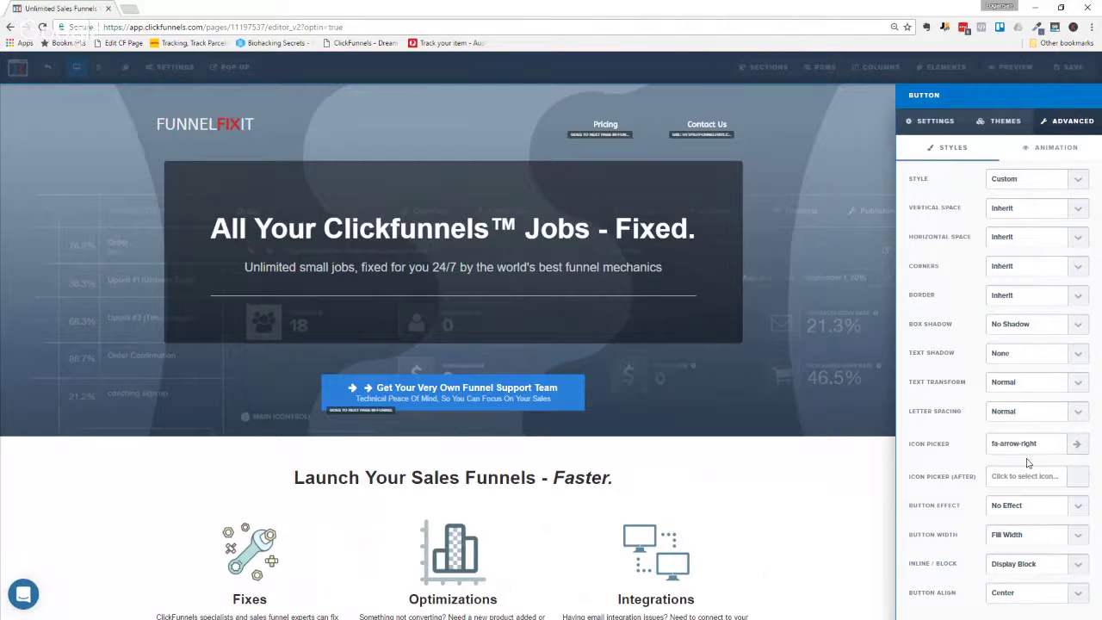
pyautogui.click(1076, 443)
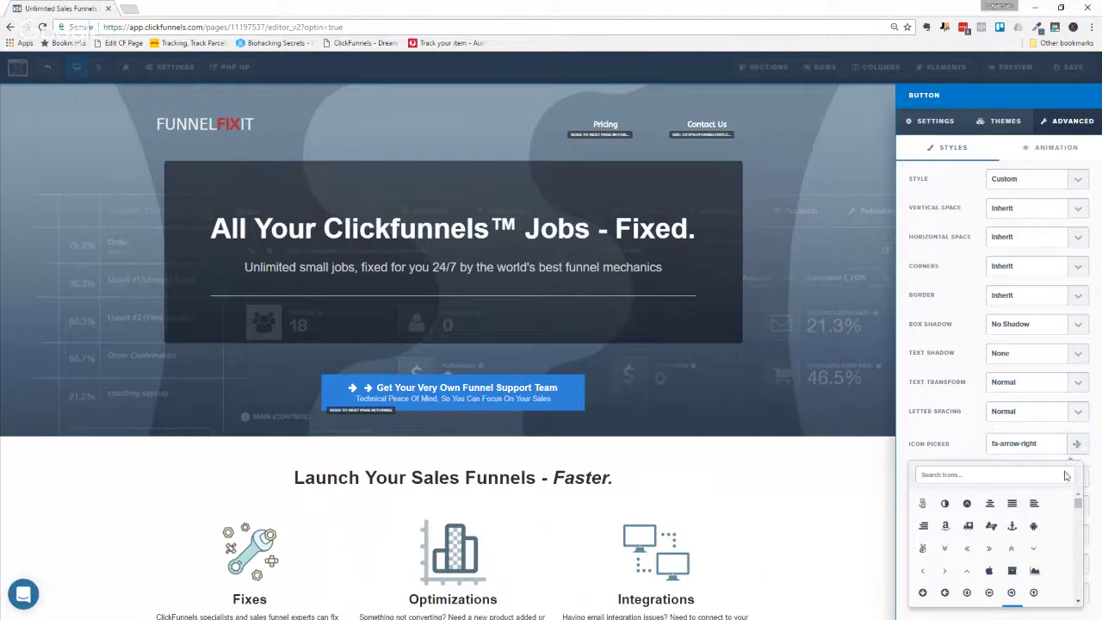
pyautogui.click(1064, 475)
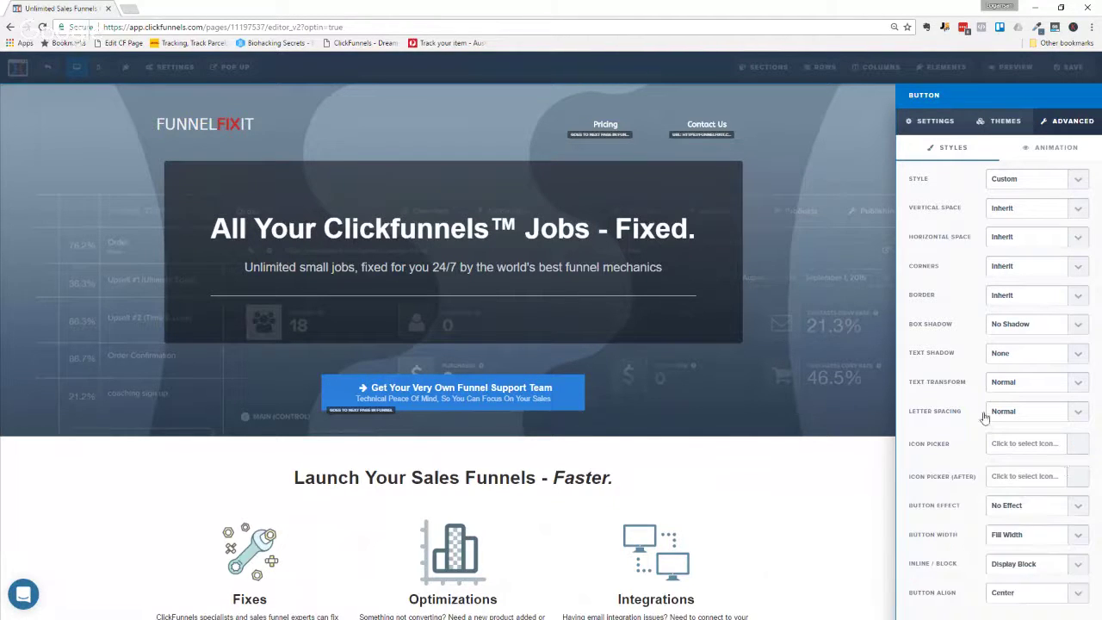
pyautogui.click(938, 123)
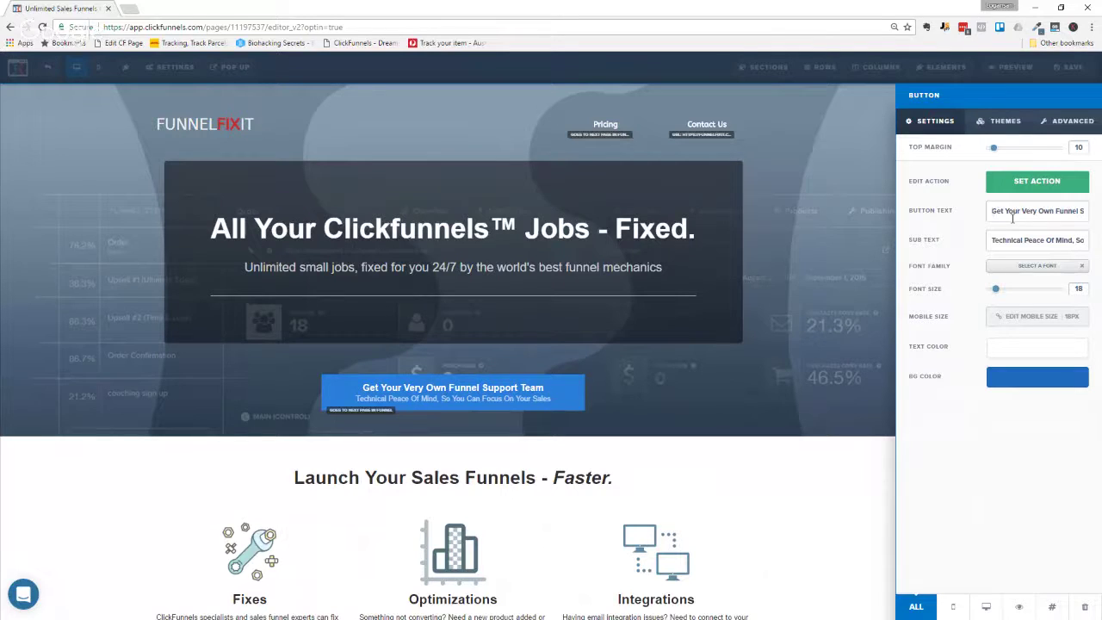
# Set the support-team button's trailing icon to a single right arrow (fa-arrow-right).
pyautogui.click(1072, 123)
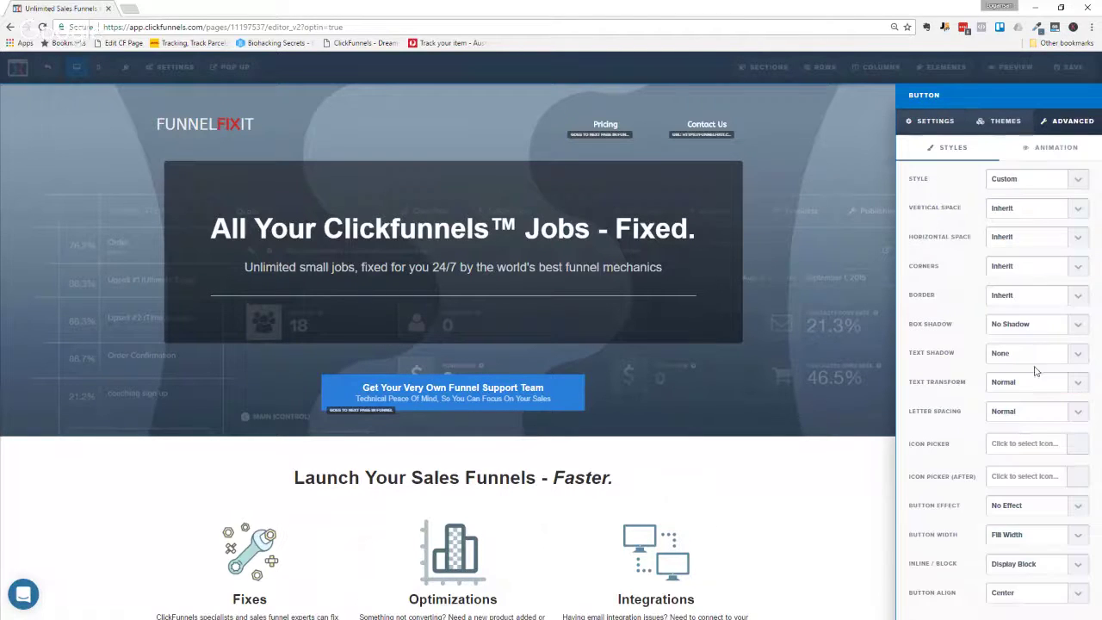
pyautogui.click(1084, 482)
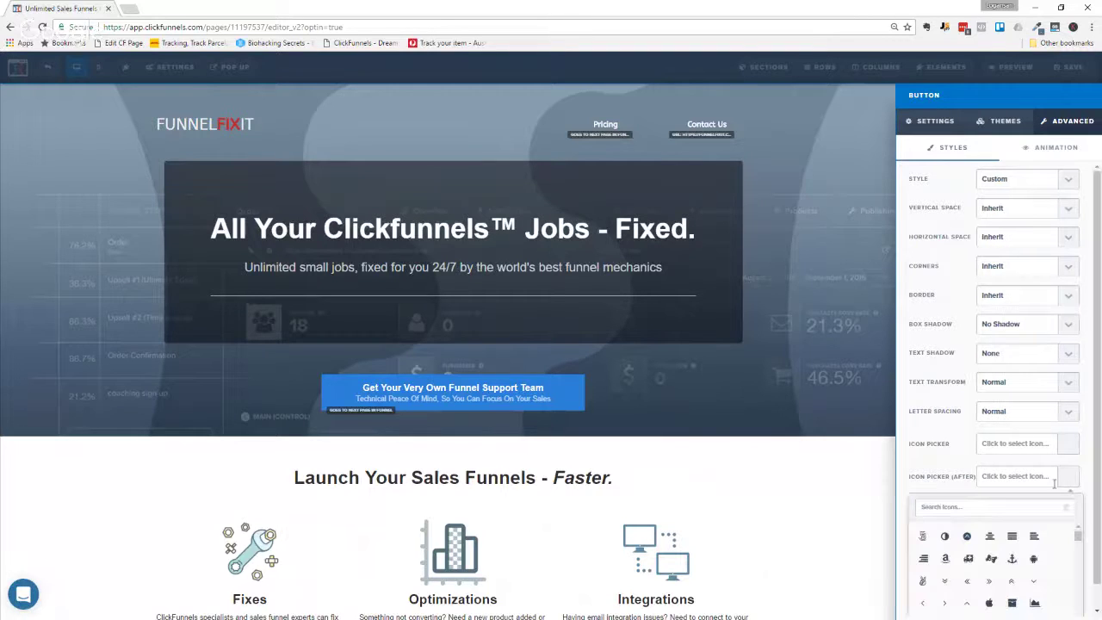
pyautogui.scroll(-2, 1006, 585)
pyautogui.click(1012, 592)
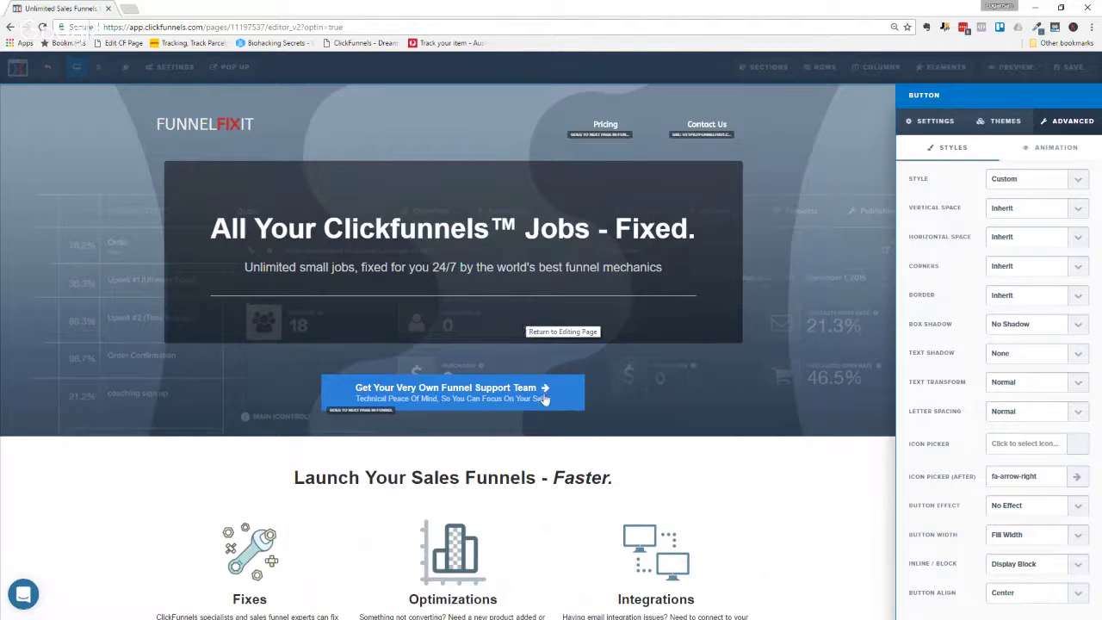
pyautogui.click(1059, 476)
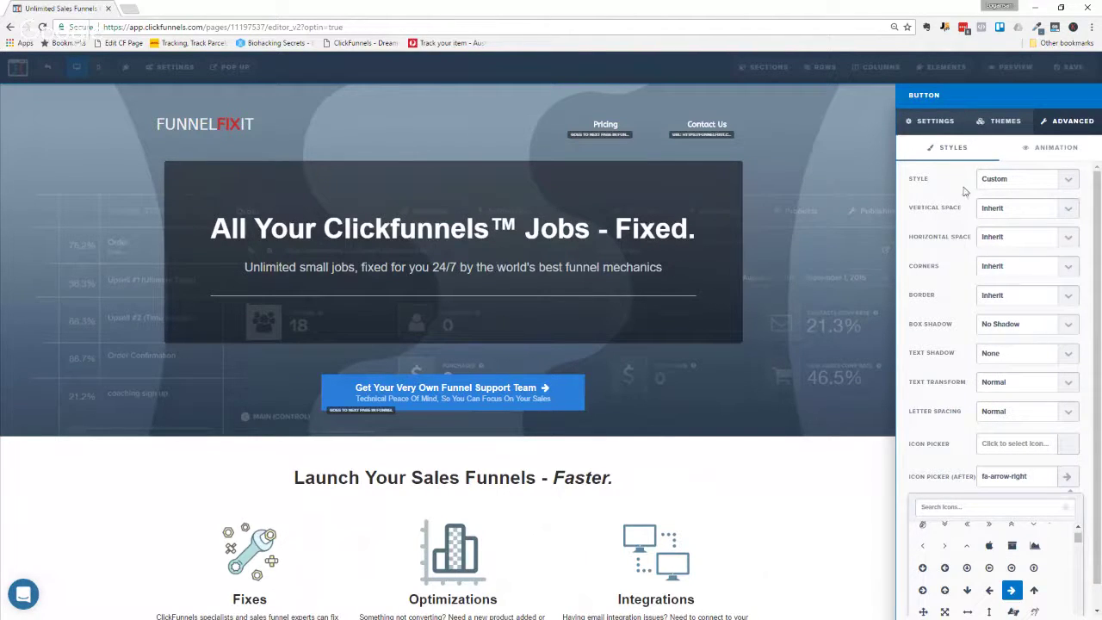
pyautogui.click(929, 122)
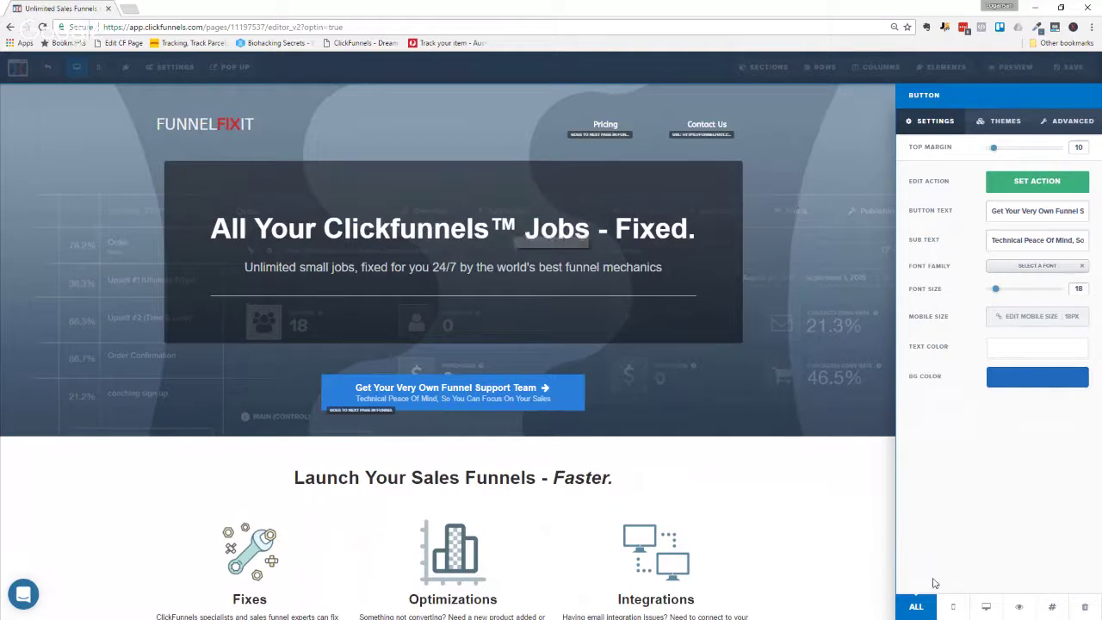
# Look up the support-team button's CSS ID selector in CSS Info, then close it.
pyautogui.click(1051, 609)
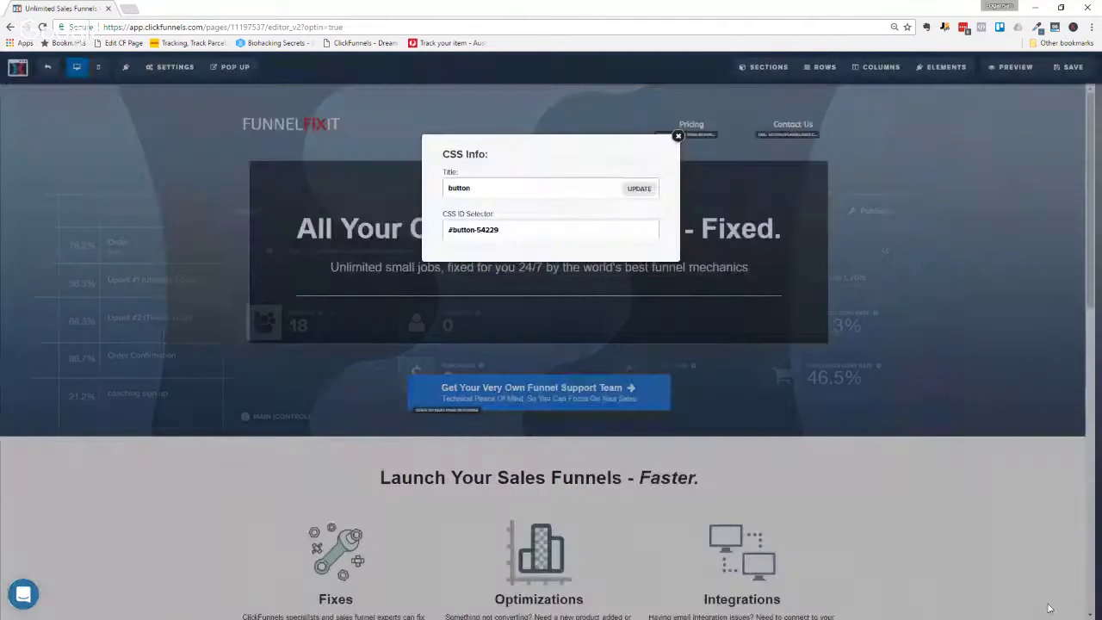
pyautogui.moveTo(508, 232); pyautogui.dragTo(446, 231)
pyautogui.click(678, 136)
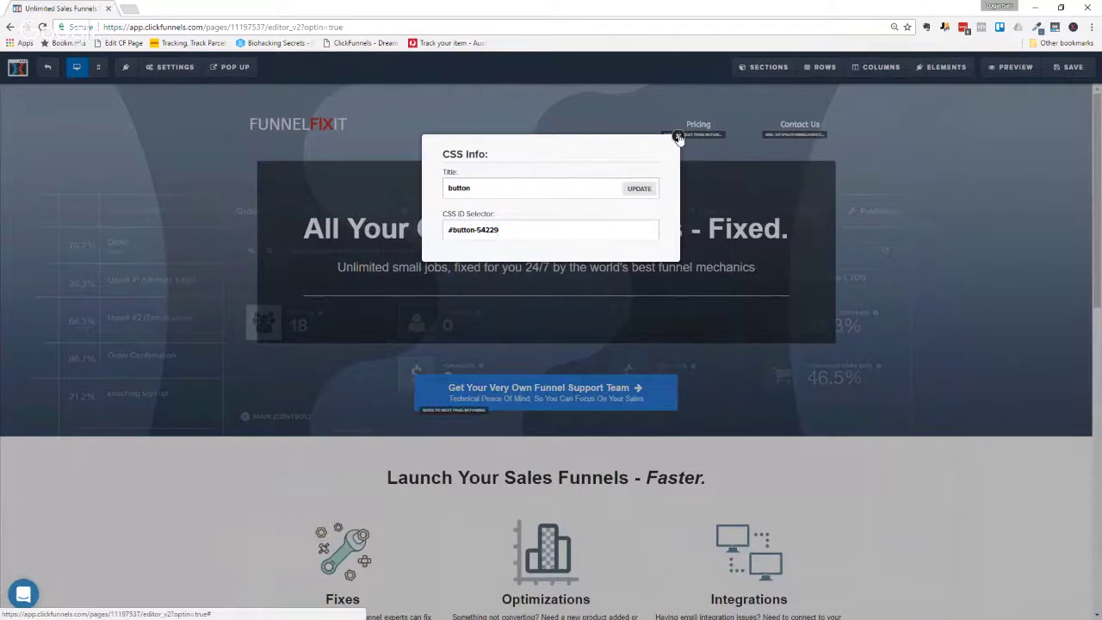
pyautogui.click(678, 136)
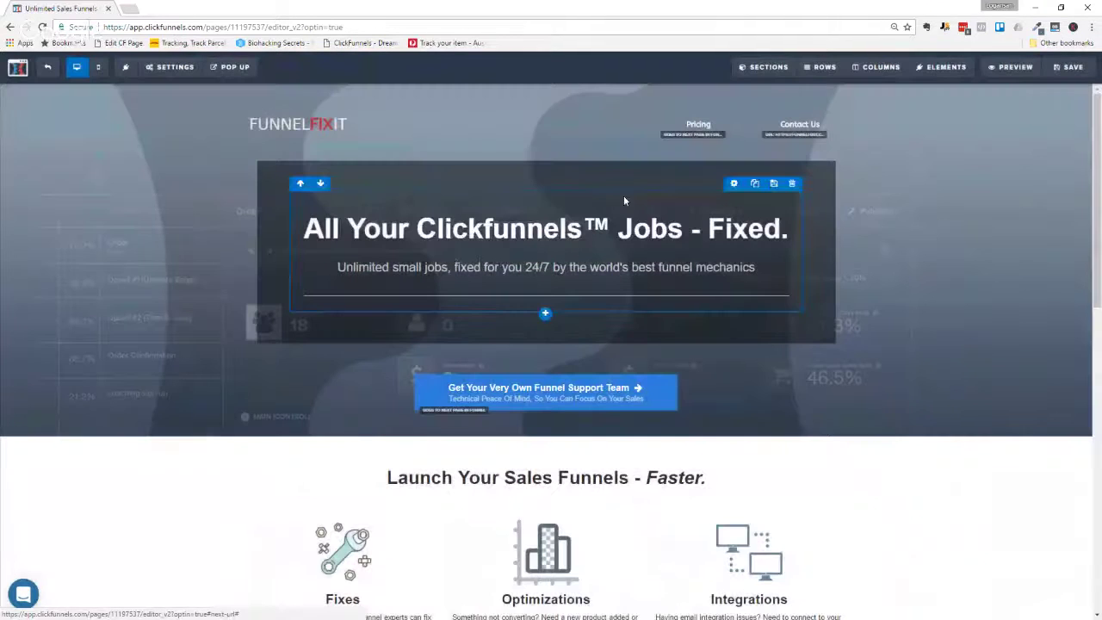
# Open the headline's CSS Info and select its ID selector #tmp_headline1-60797.
pyautogui.click(781, 205)
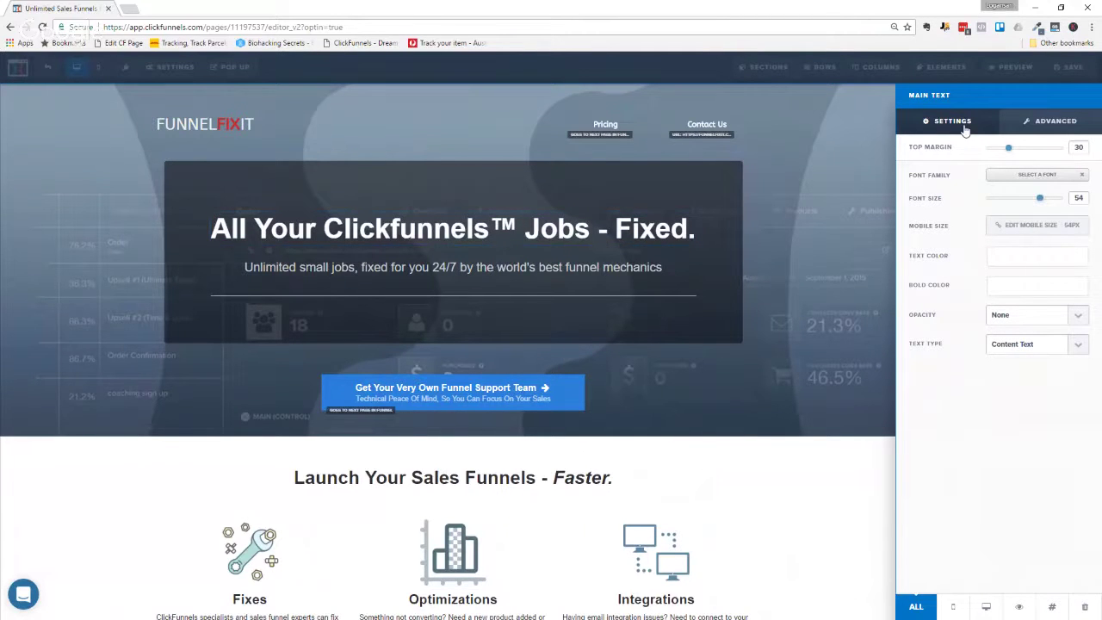
pyautogui.click(1054, 609)
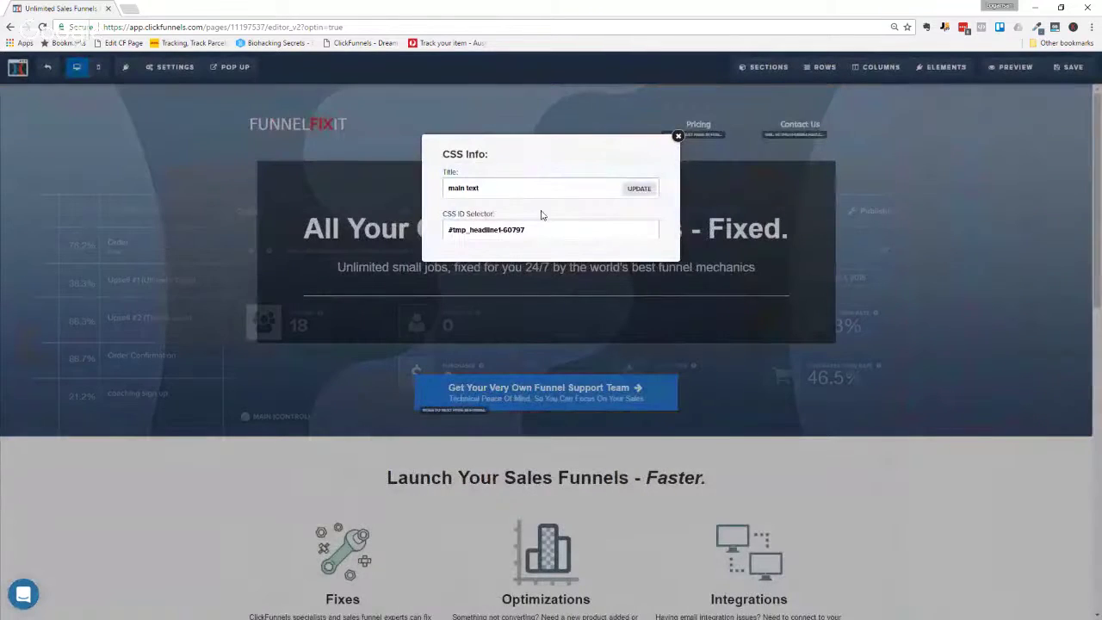
pyautogui.moveTo(504, 187); pyautogui.dragTo(419, 184)
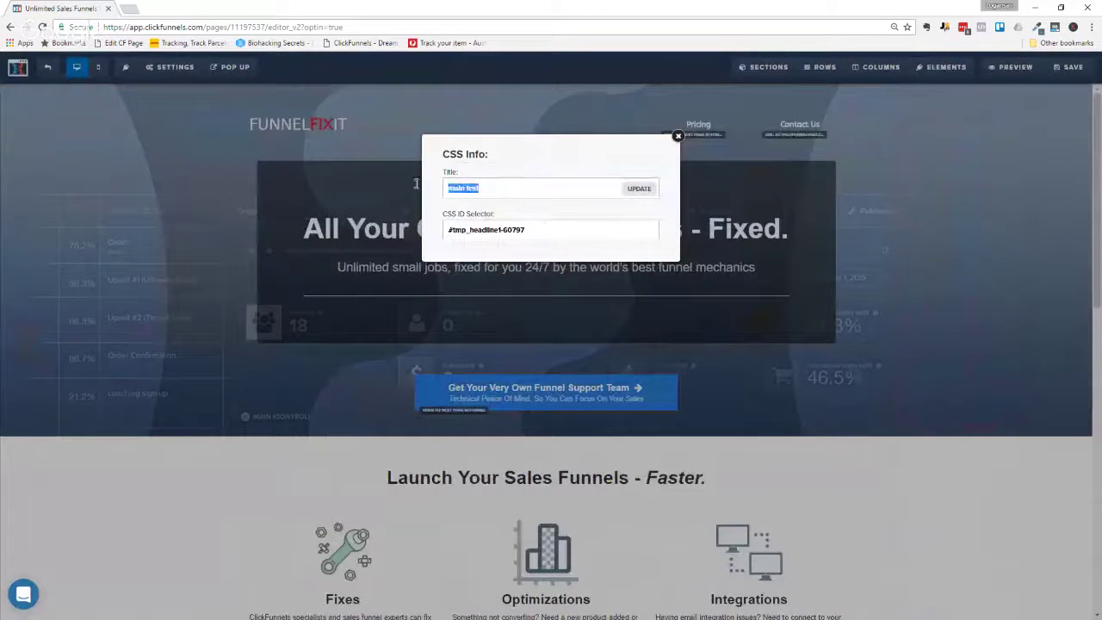
pyautogui.tripleClick(528, 231)
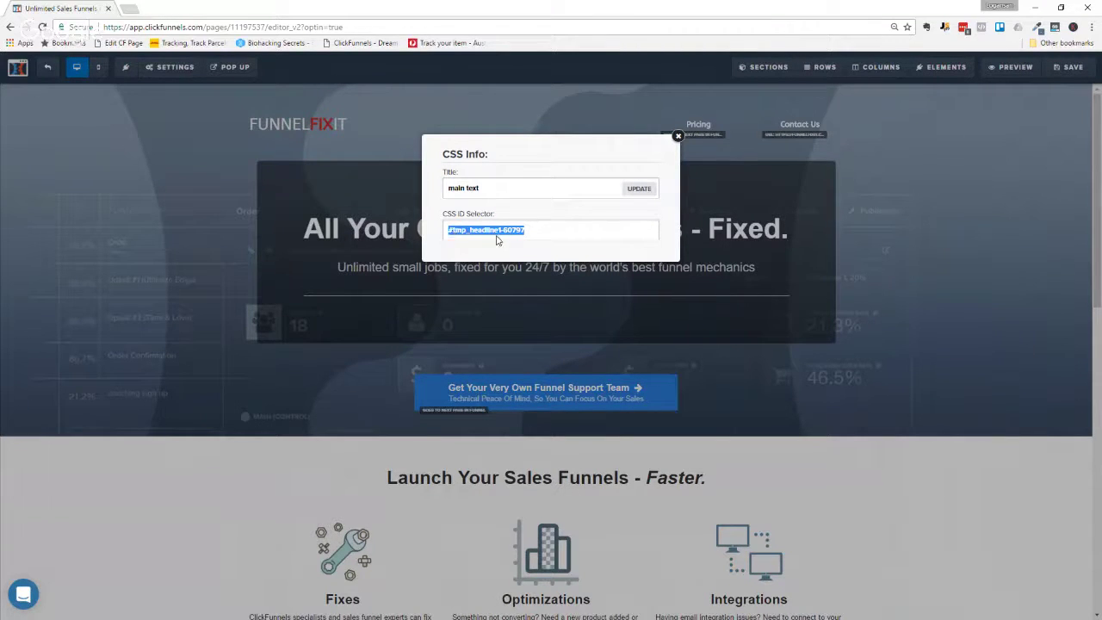
# Close the headline's CSS Info box, then open and close the empty page Custom CSS editor.
pyautogui.click(678, 136)
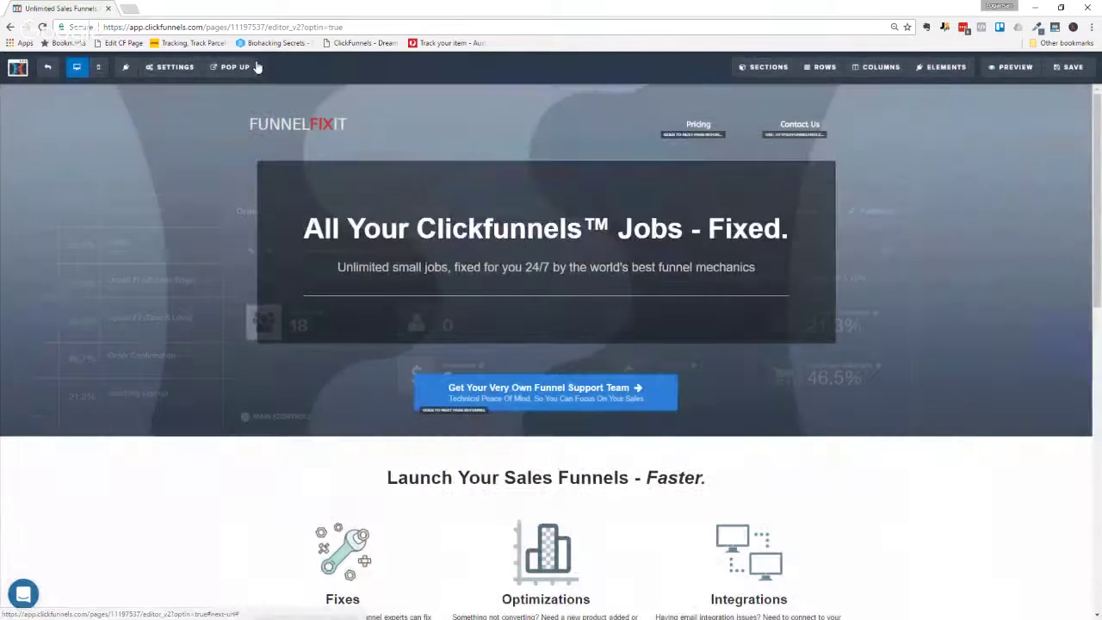
pyautogui.moveTo(163, 68)
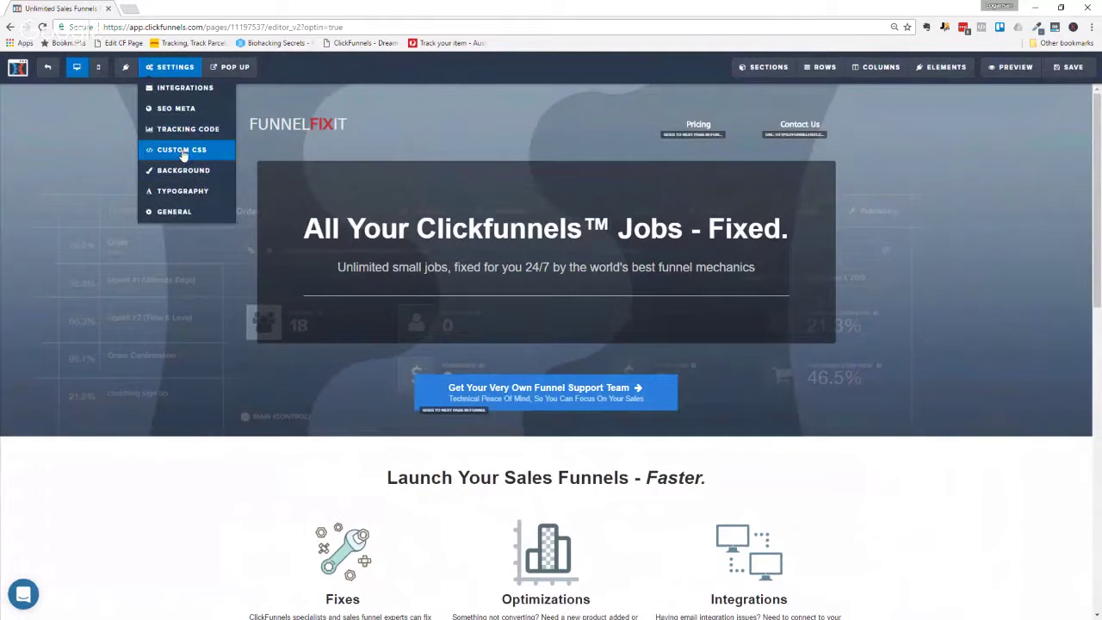
pyautogui.click(179, 148)
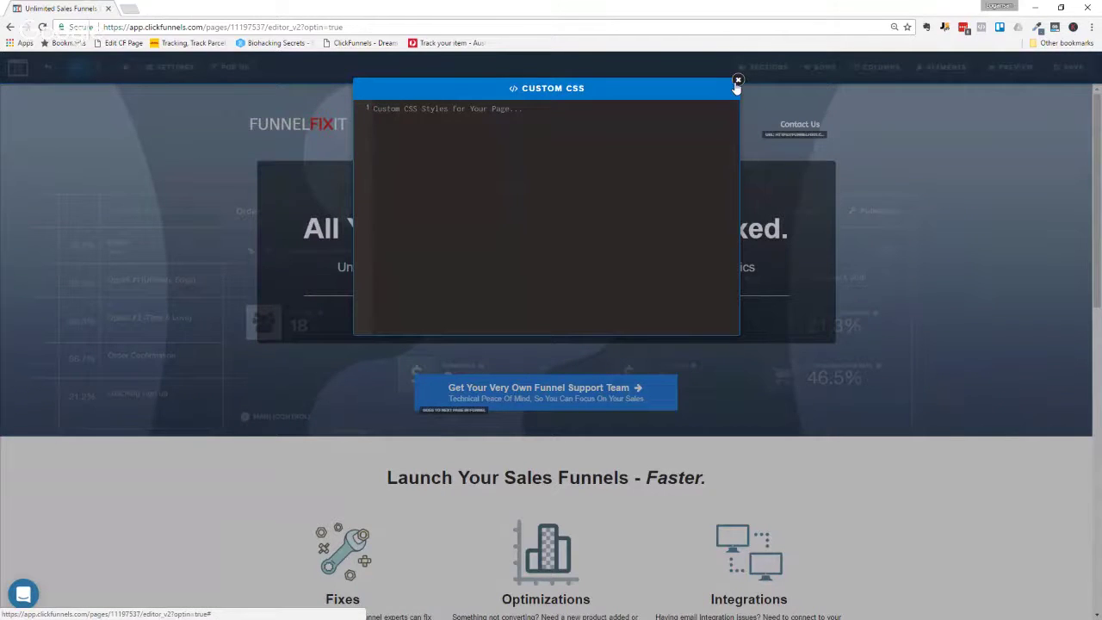
pyautogui.click(737, 82)
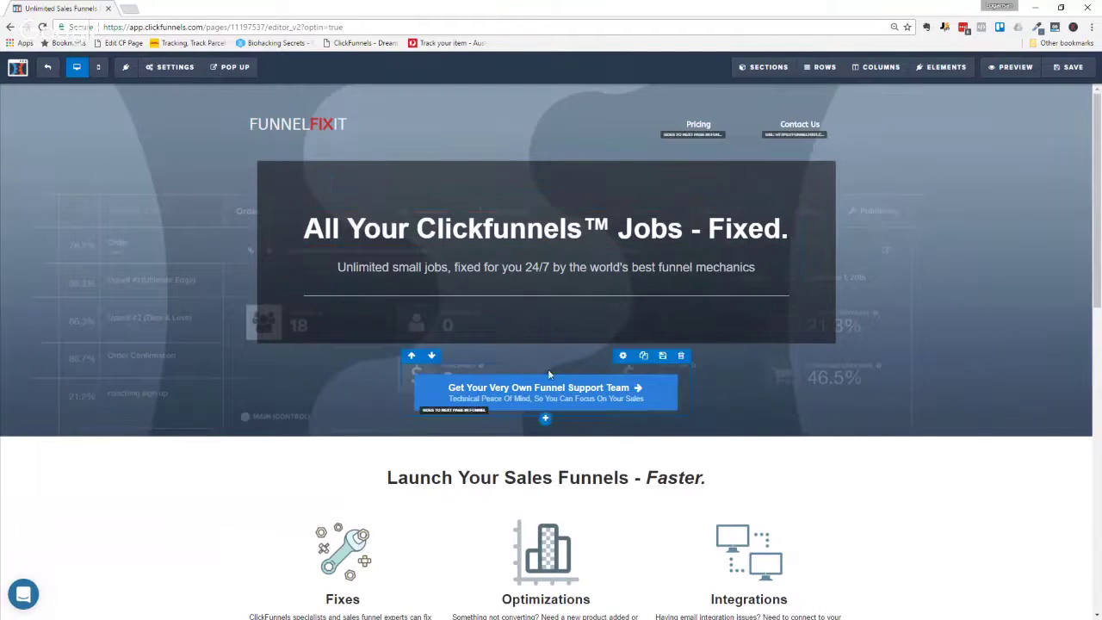
# Open the page's Custom CSS editor from Settings and close it again.
pyautogui.click(504, 222)
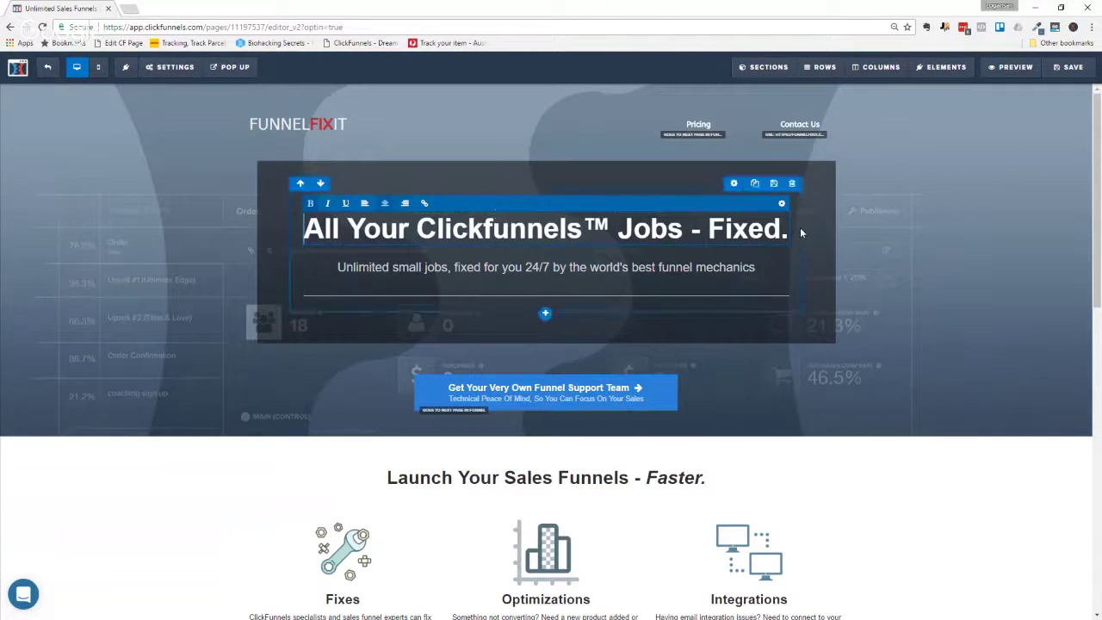
pyautogui.click(173, 66)
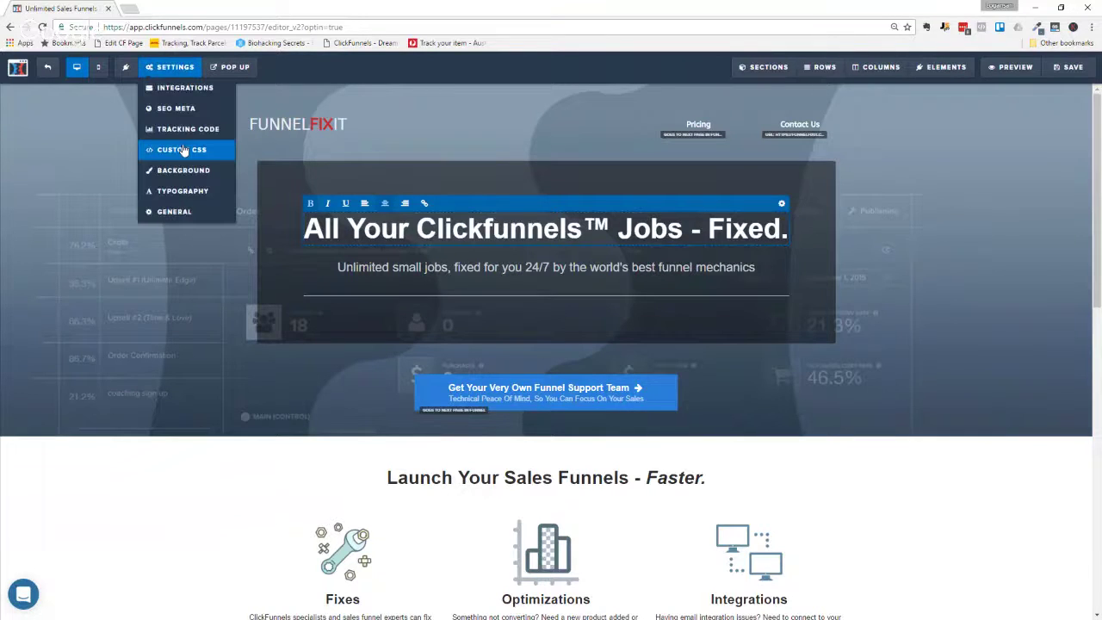
pyautogui.click(182, 150)
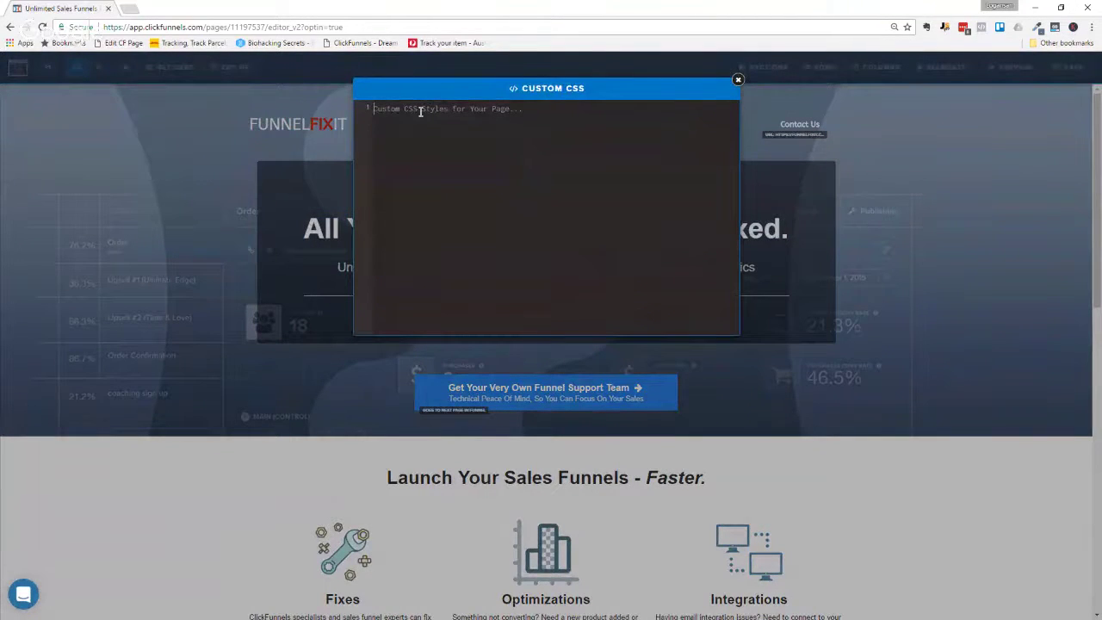
pyautogui.click(738, 80)
# Show the headline's CSS Info and select the 60797 part of #tmp_headline1-60797.
pyautogui.click(770, 222)
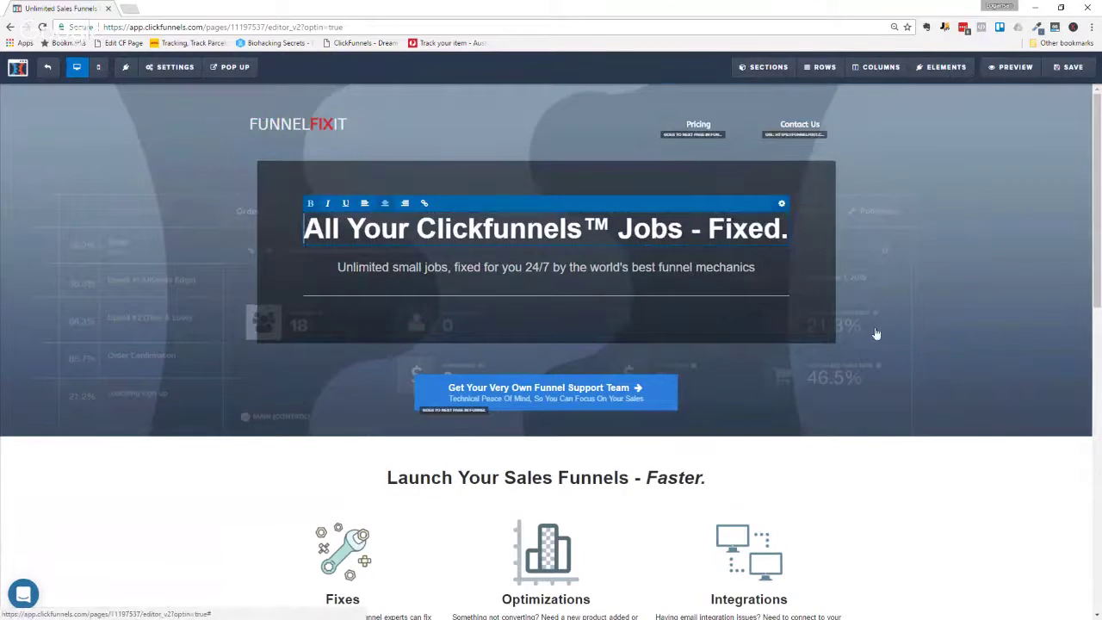
pyautogui.click(782, 204)
pyautogui.click(1052, 607)
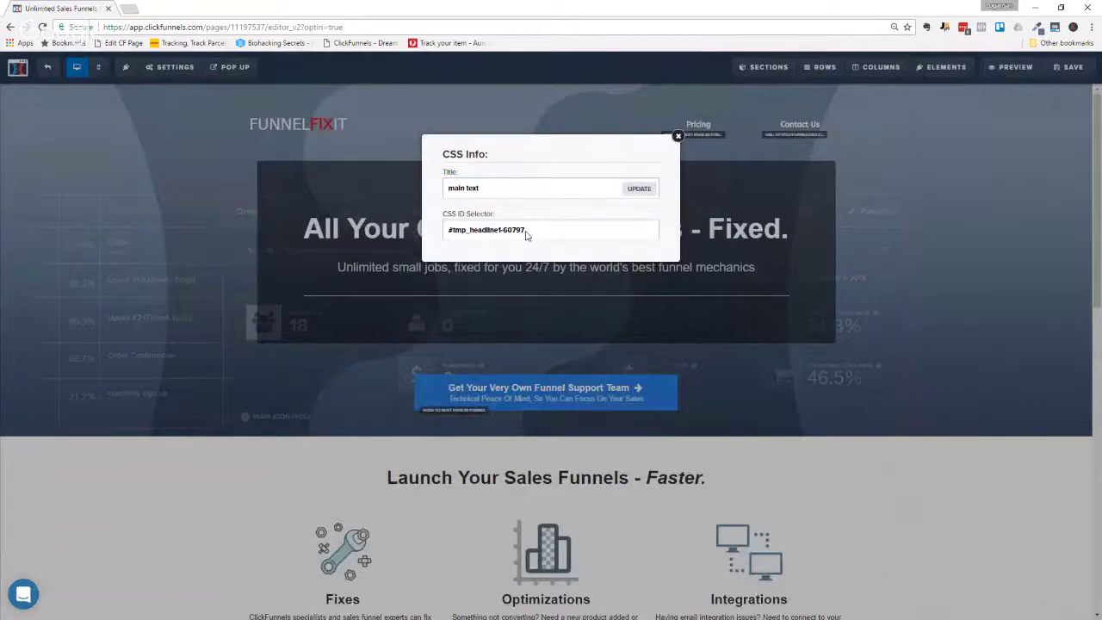
pyautogui.doubleClick(512, 231)
# Close the CSS Info window and select 'Clickfunnels™' in the hero headline.
pyautogui.click(355, 236)
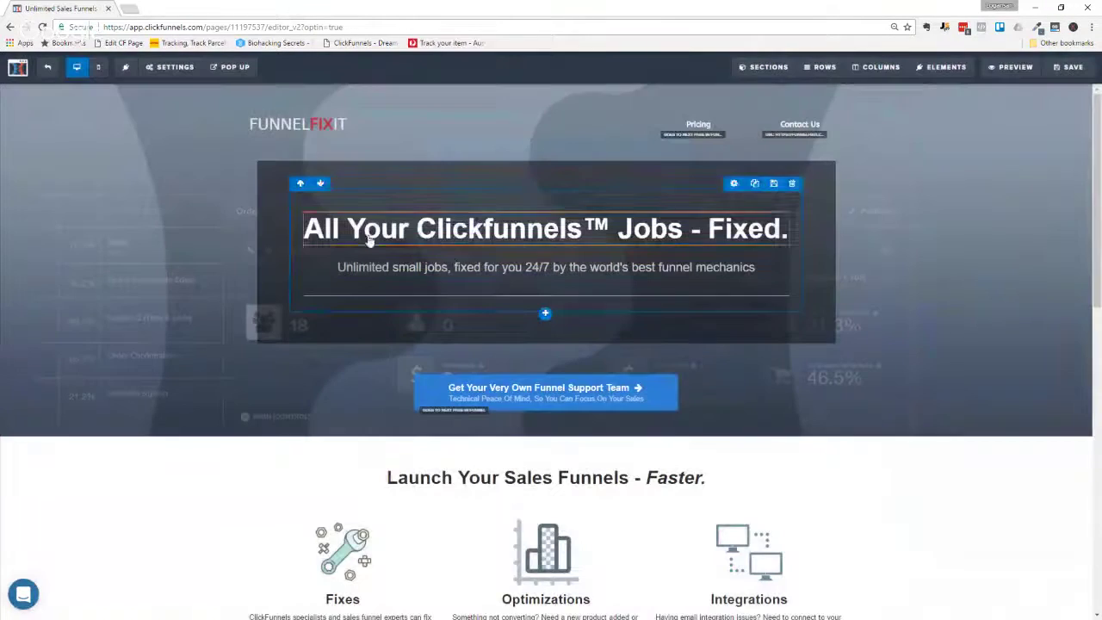
pyautogui.click(446, 226)
pyautogui.moveTo(416, 226); pyautogui.dragTo(598, 239)
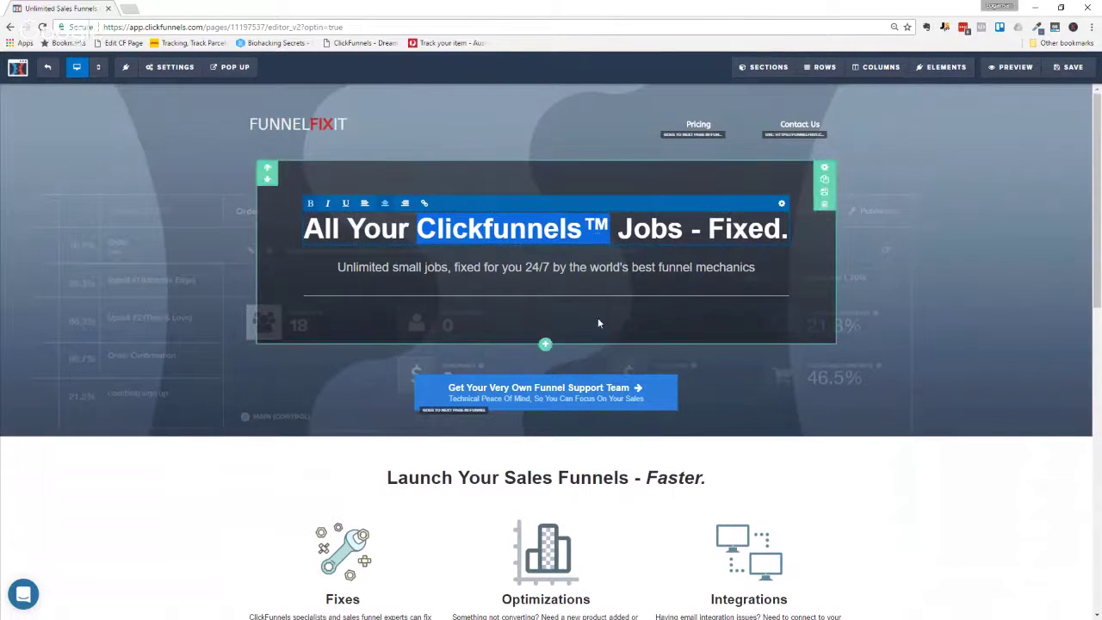
# Select the subheadline 'Unlimited small jobs, fixed for you 24/7 by the world's best funnel mechanics'.
pyautogui.scroll(-1, 774, 314)
pyautogui.scroll(-5, 774, 314)
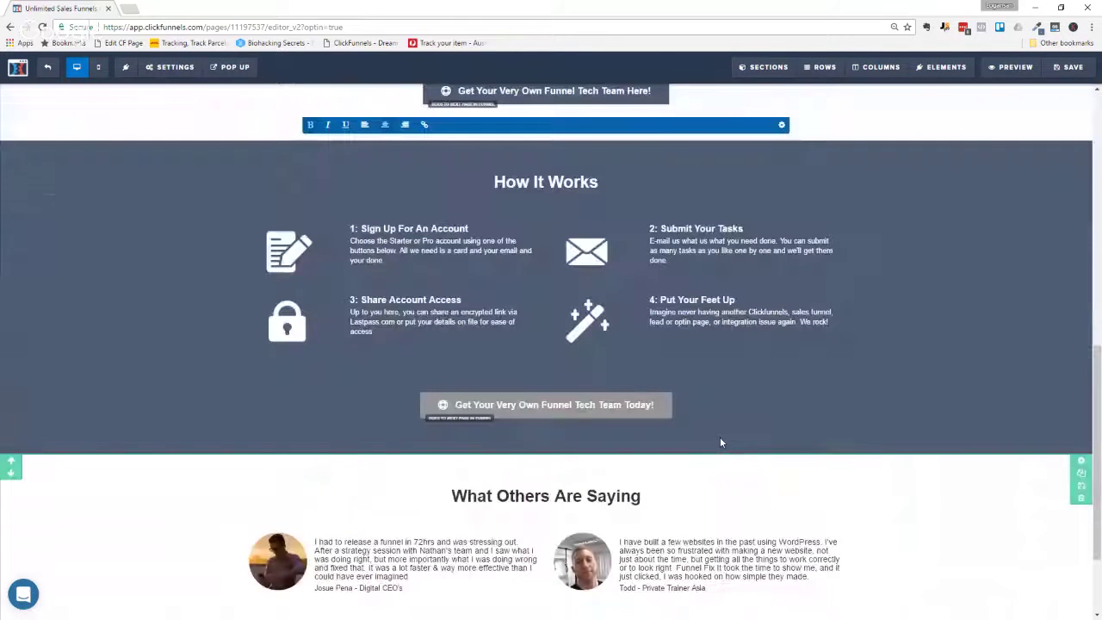
pyautogui.scroll(6, 600, 270)
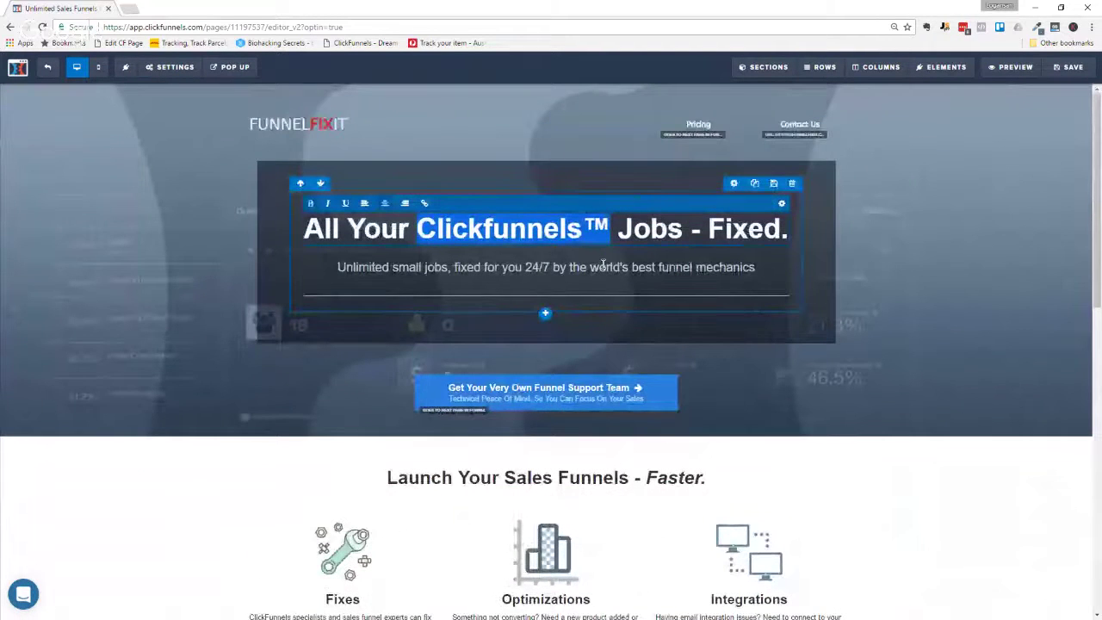
pyautogui.click(559, 270)
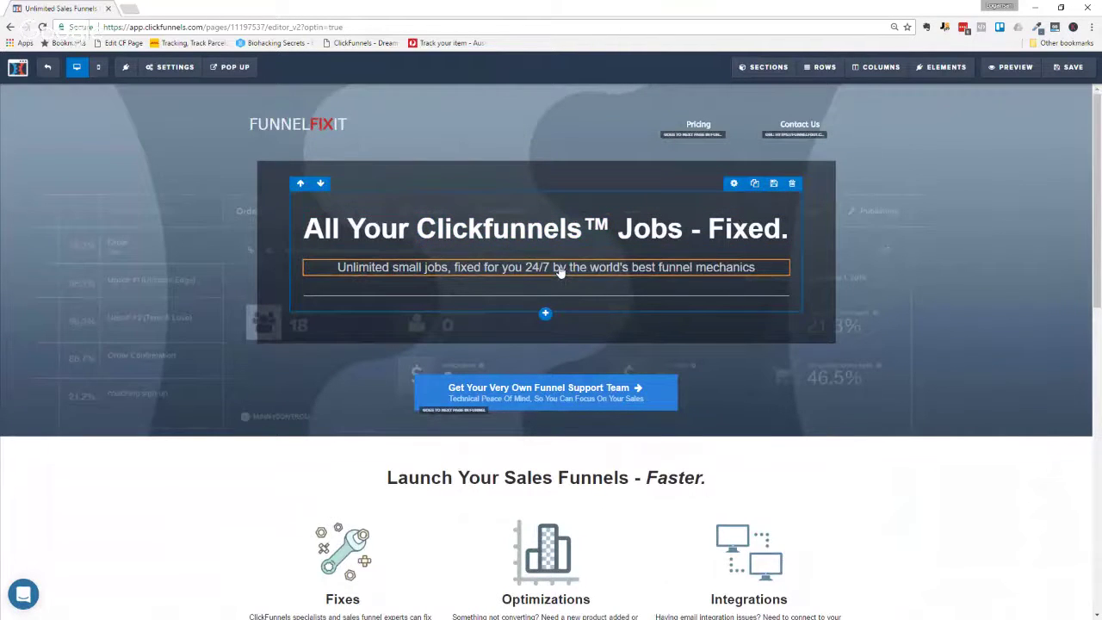
pyautogui.click(170, 67)
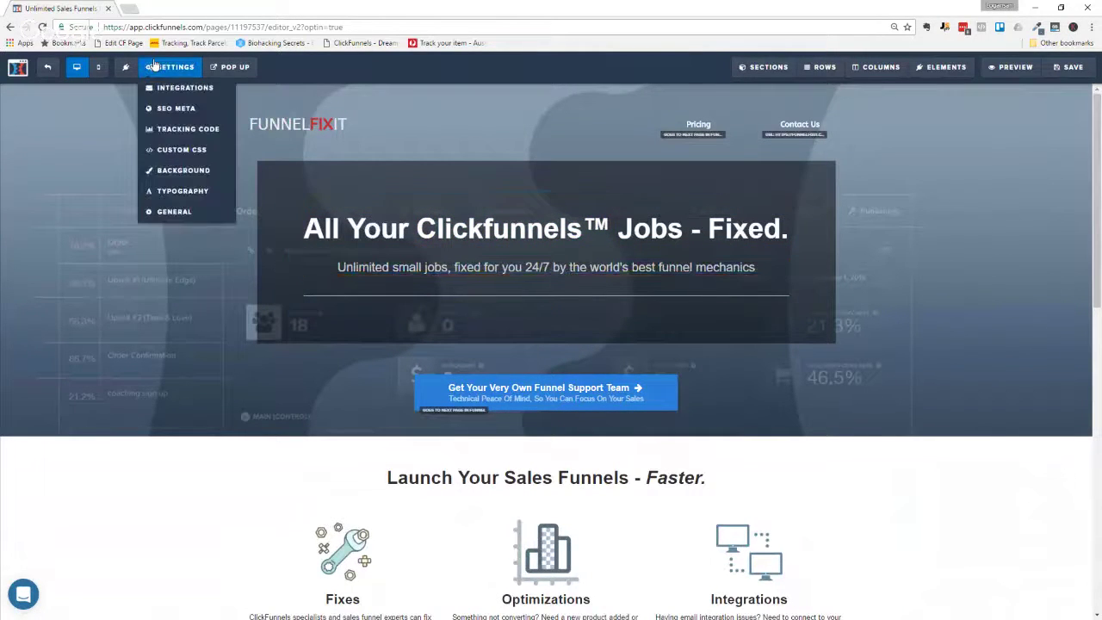
pyautogui.click(179, 150)
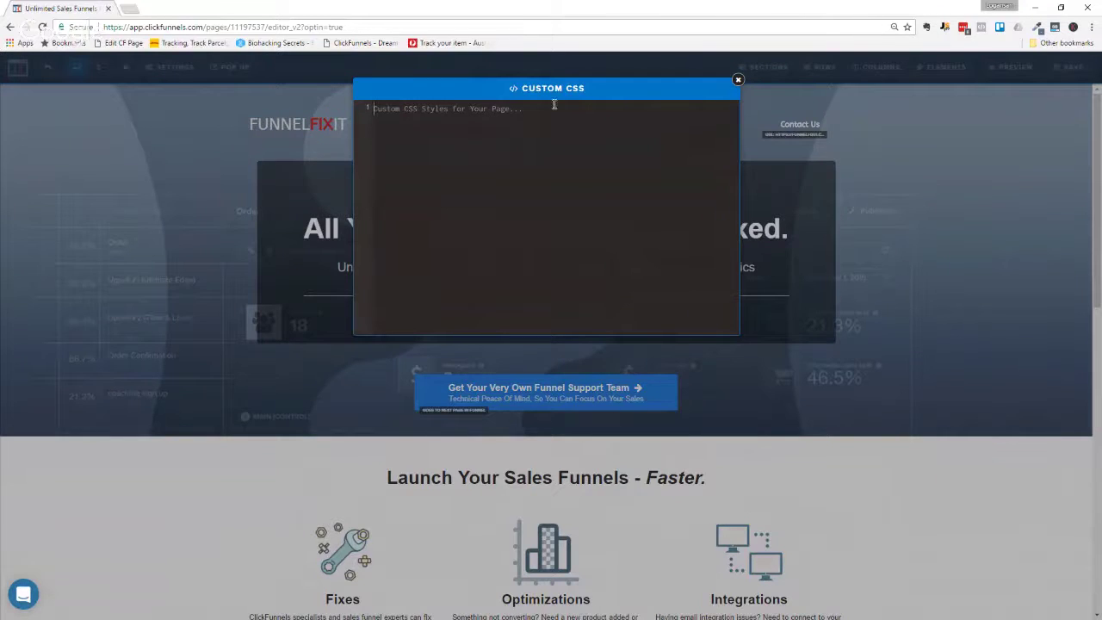
pyautogui.click(736, 81)
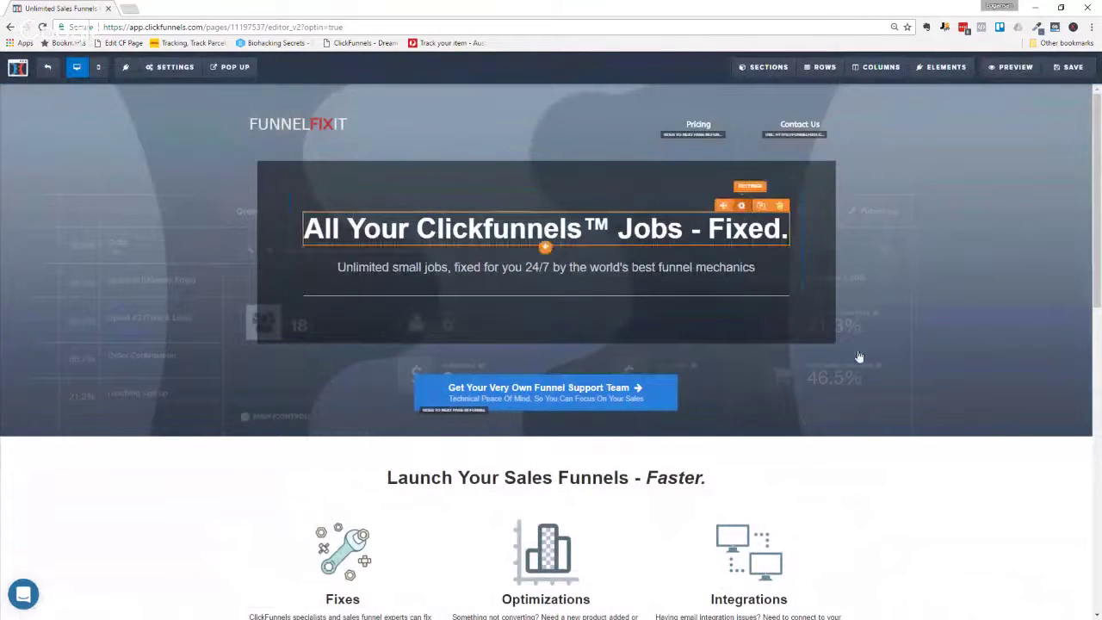
pyautogui.click(748, 213)
pyautogui.click(1050, 609)
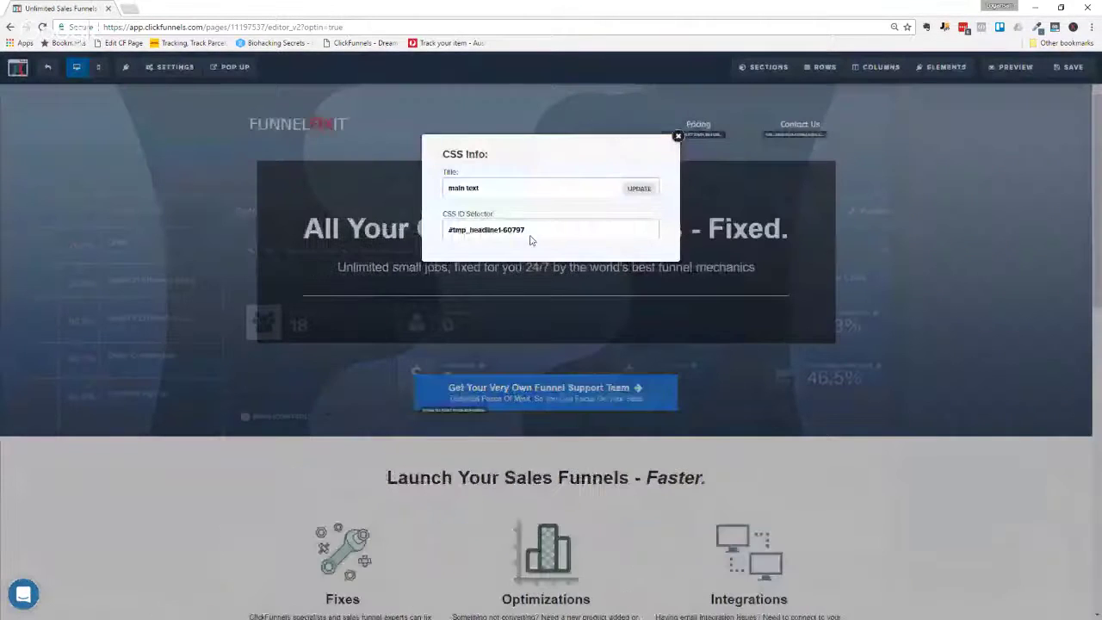
pyautogui.tripleClick(524, 233)
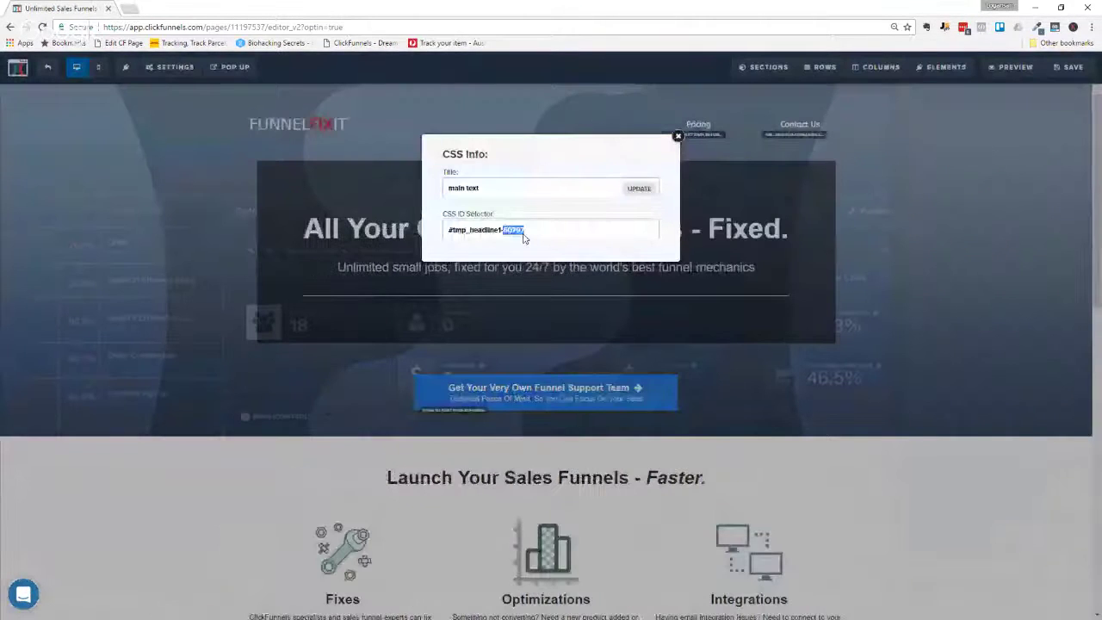
pyautogui.click(678, 135)
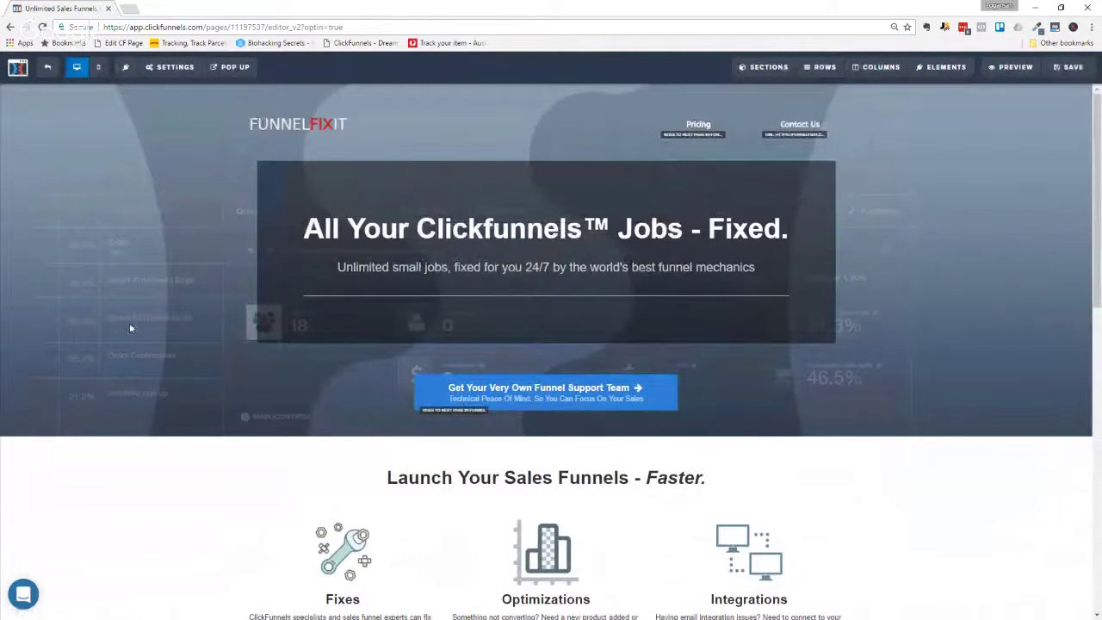